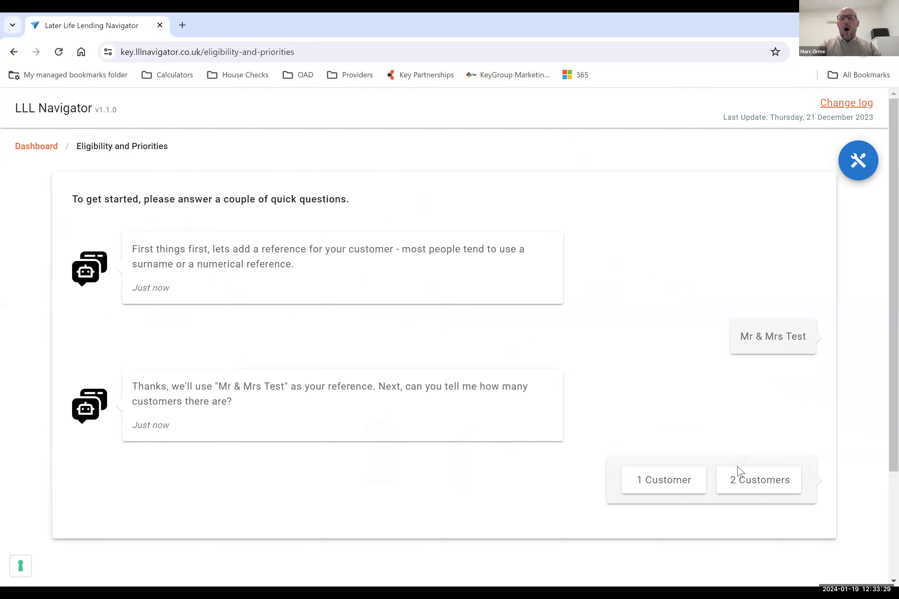
Choose two customers for the case and proceed to the customer details calculator.
left_click(739, 486)
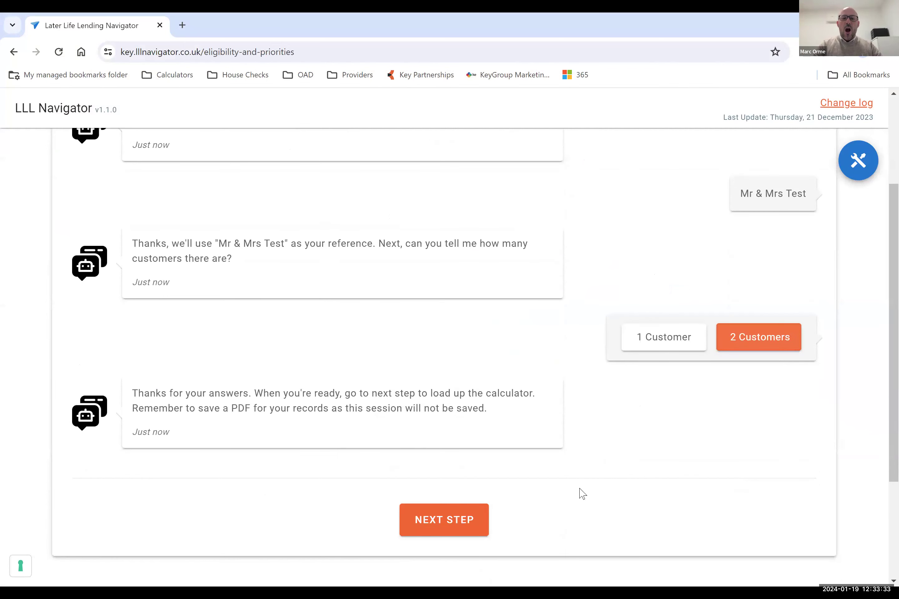
left_click(435, 523)
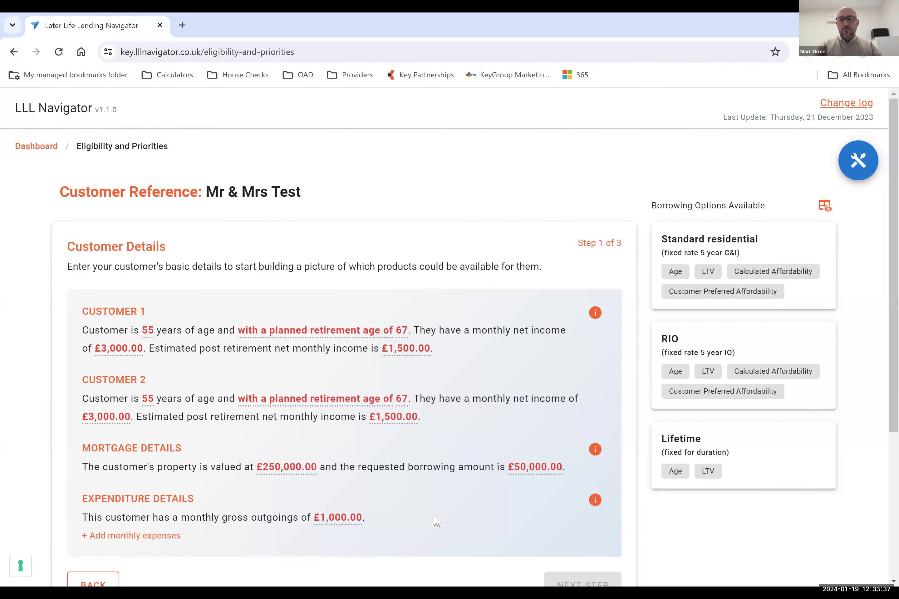
Confirm Customer 1's age as 55, with a planned retirement age of 67.
left_click(147, 333)
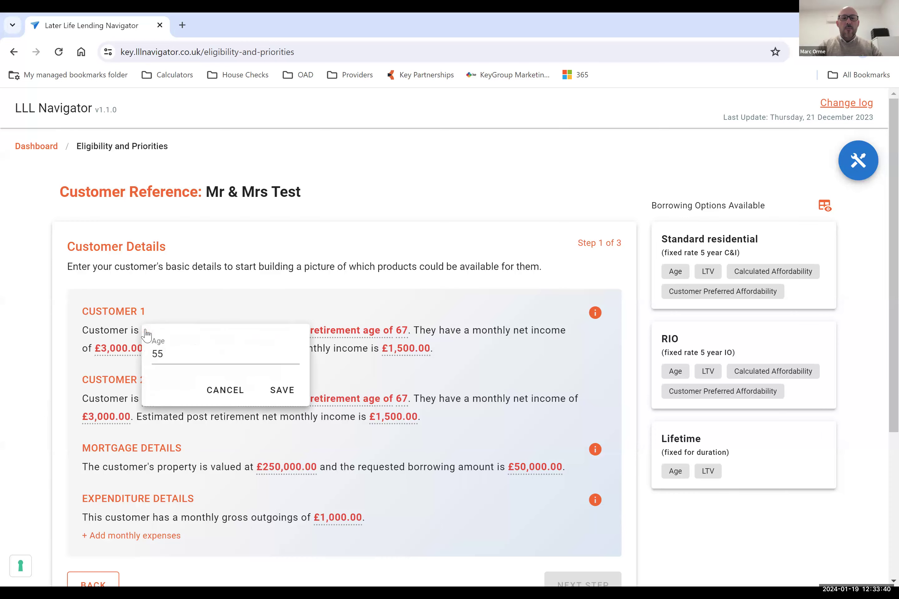
left_click(282, 390)
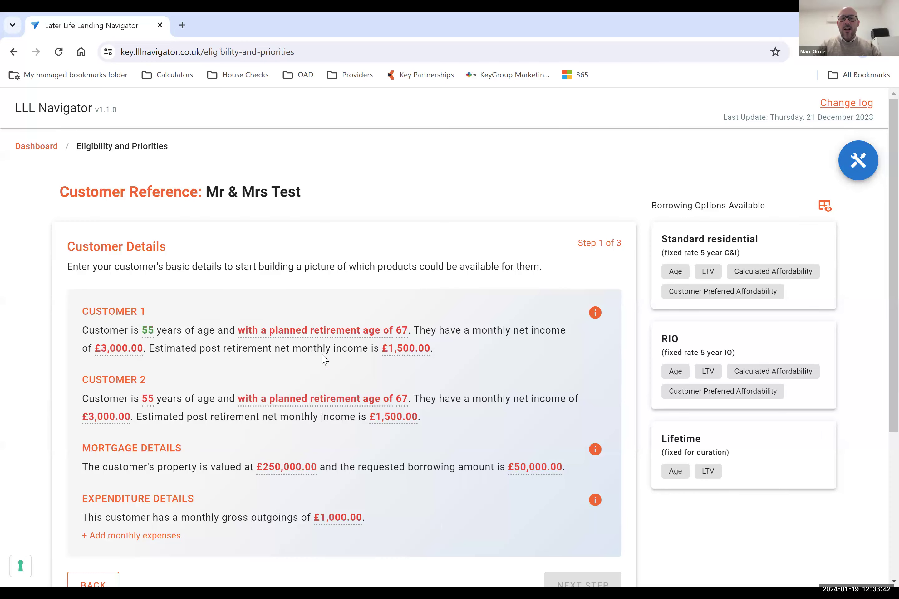
left_click(350, 331)
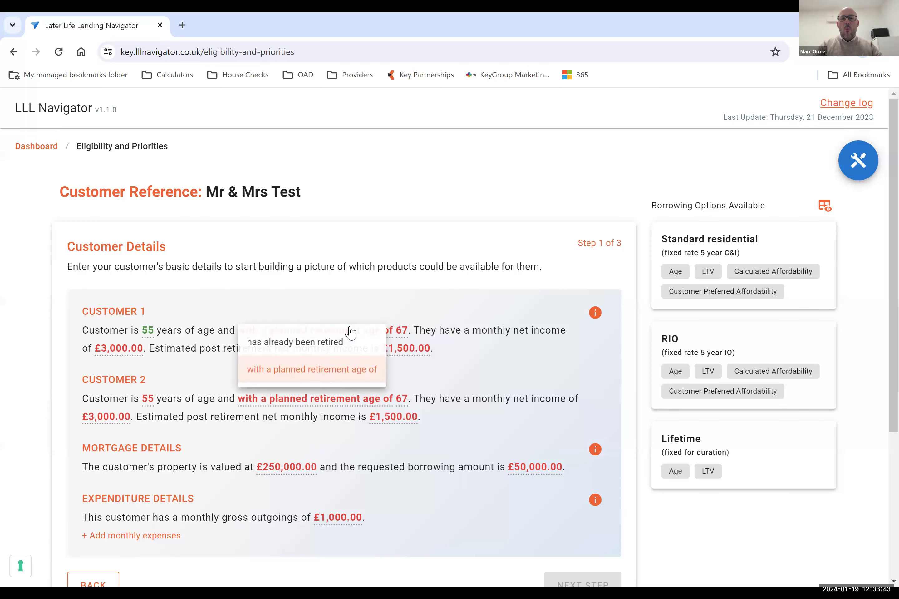
left_click(314, 389)
left_click(403, 332)
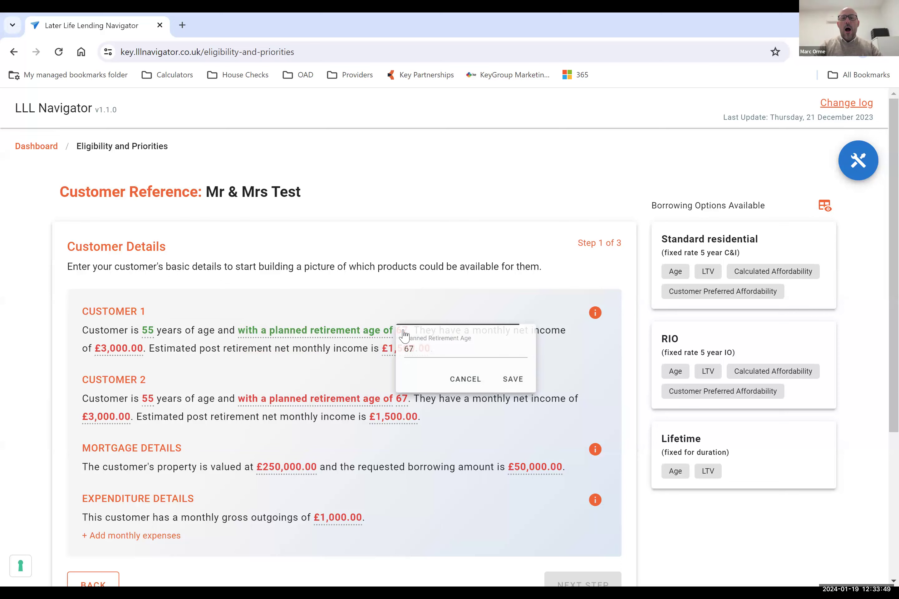
left_click(550, 392)
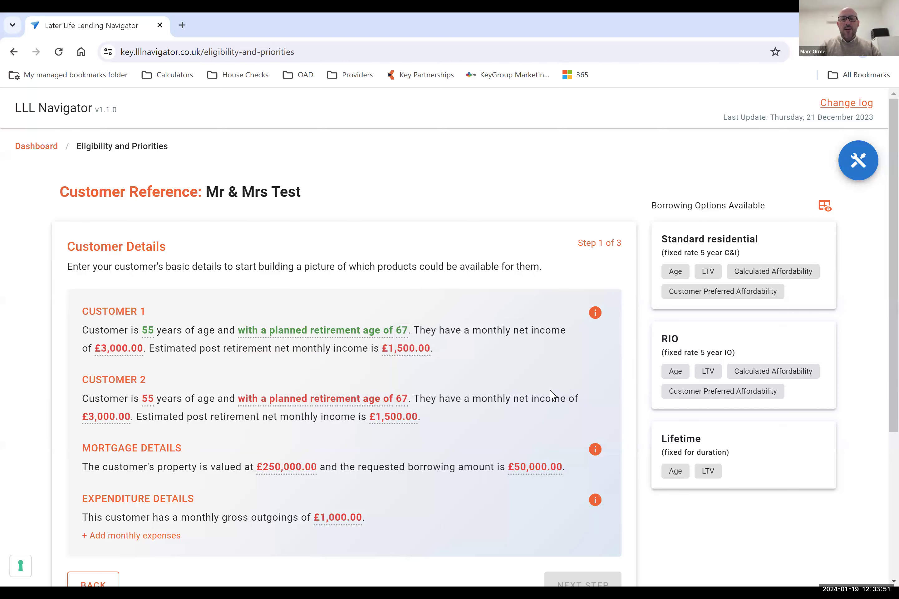
Save Customer 1's monthly net income as £3,000 and estimated post-retirement net monthly income as £1,500.
left_click(124, 348)
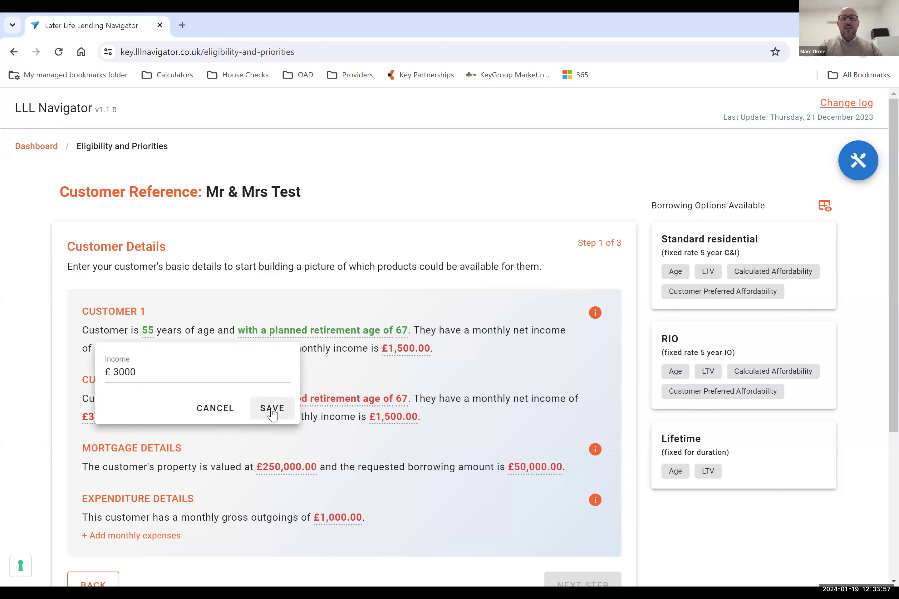
left_click(271, 410)
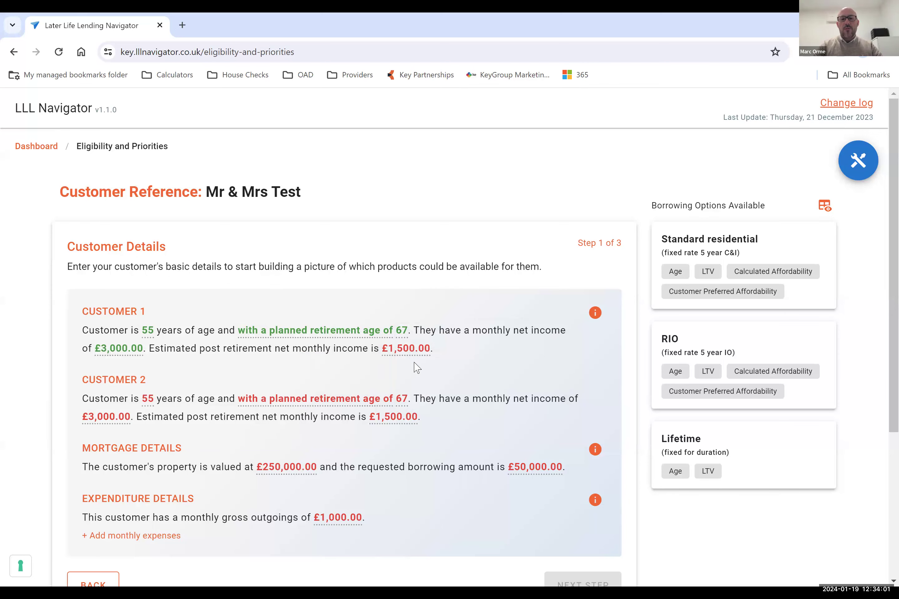
left_click(420, 350)
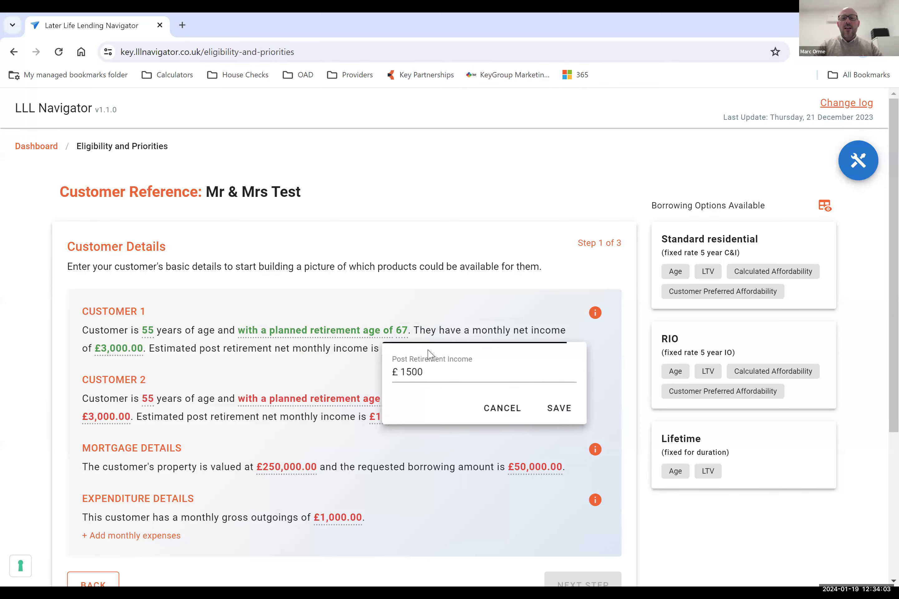
left_click(559, 408)
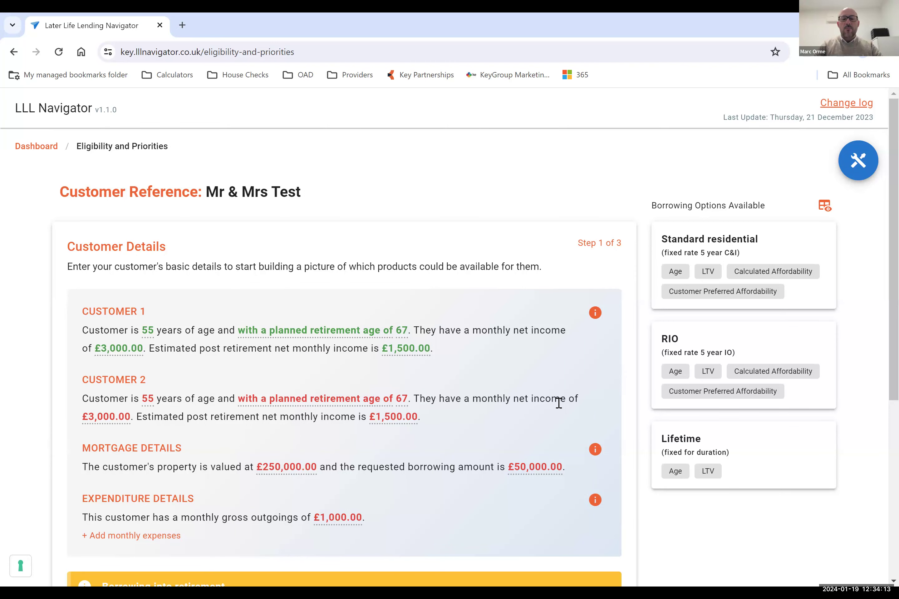
Confirm Customer 2's age as 55, with a planned retirement age of 67.
left_click(149, 401)
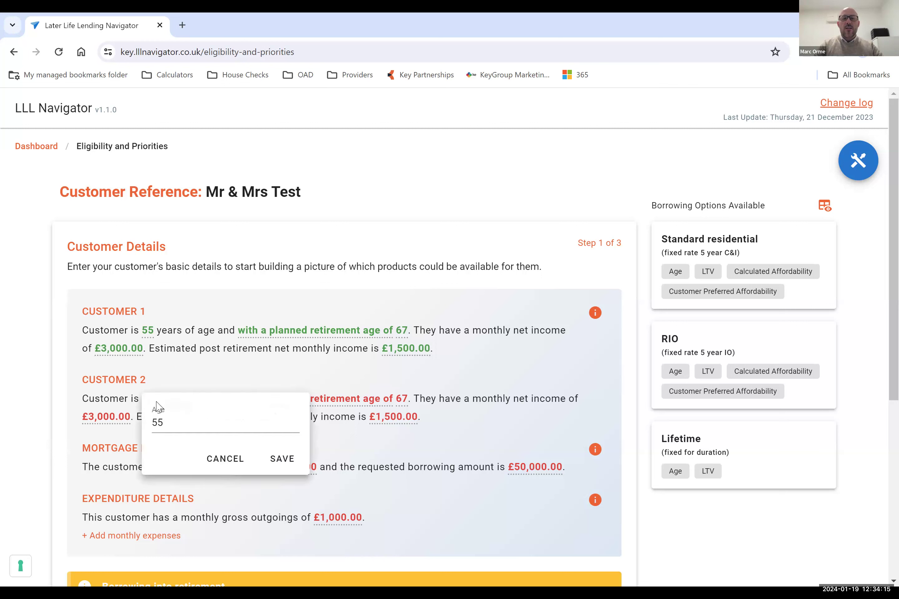
left_click(283, 459)
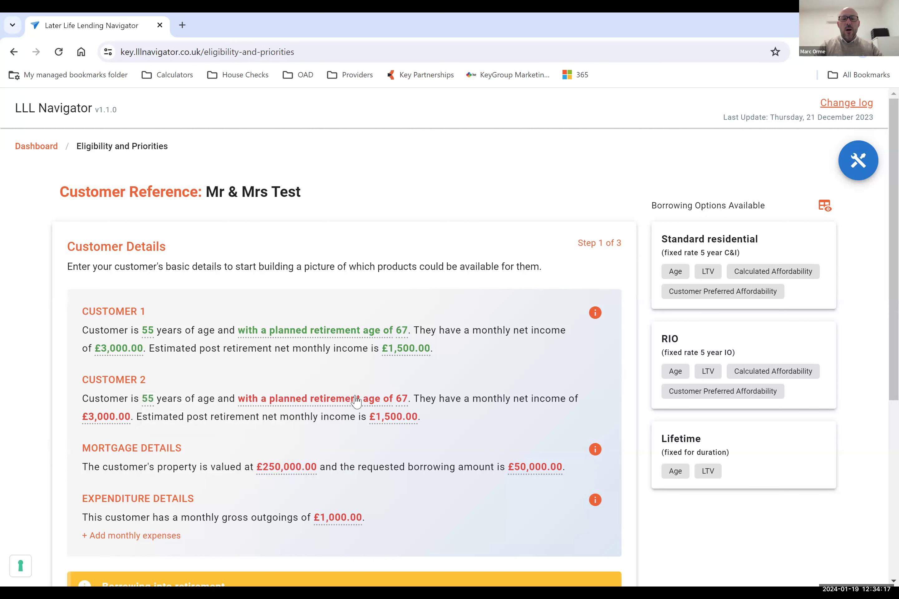
left_click(356, 401)
left_click(331, 460)
left_click(401, 400)
left_click(533, 459)
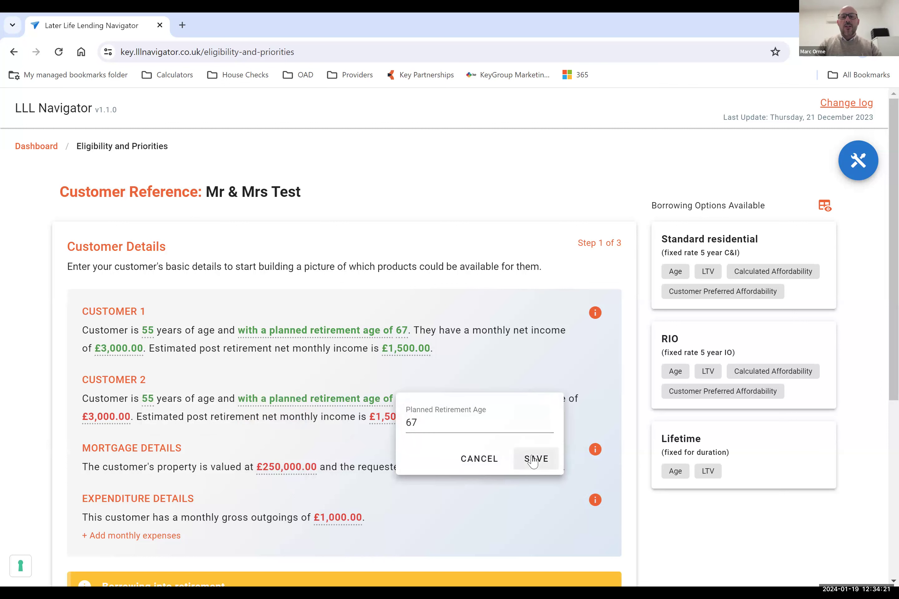
Save Customer 2's monthly net income as £3,000 and estimated post-retirement net monthly income as £1,500.
left_click(91, 421)
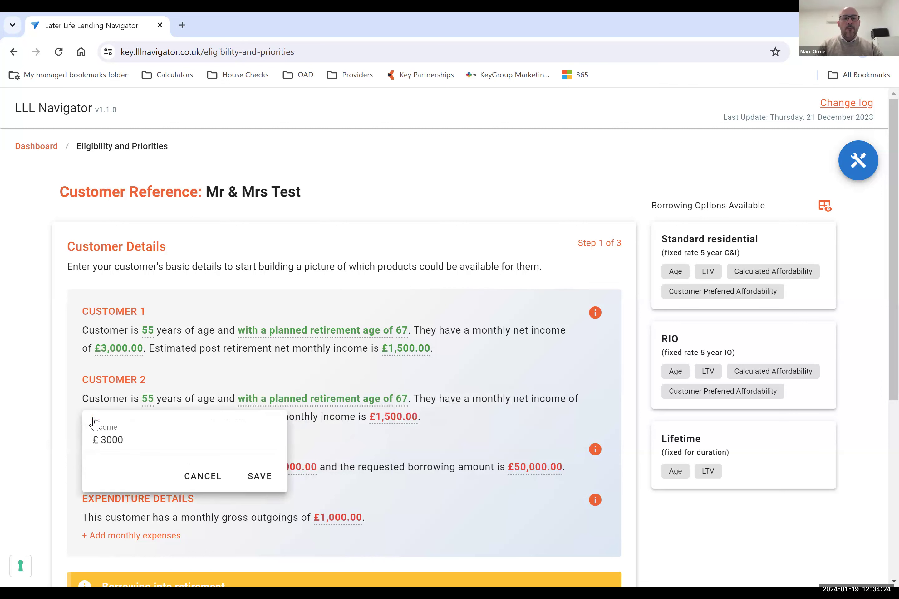
left_click(257, 476)
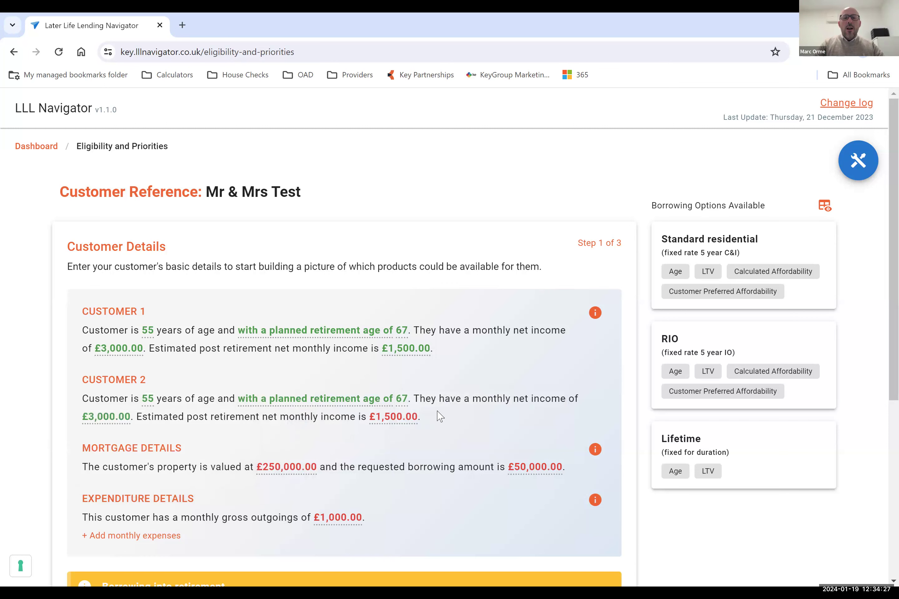
left_click(391, 416)
left_click(556, 481)
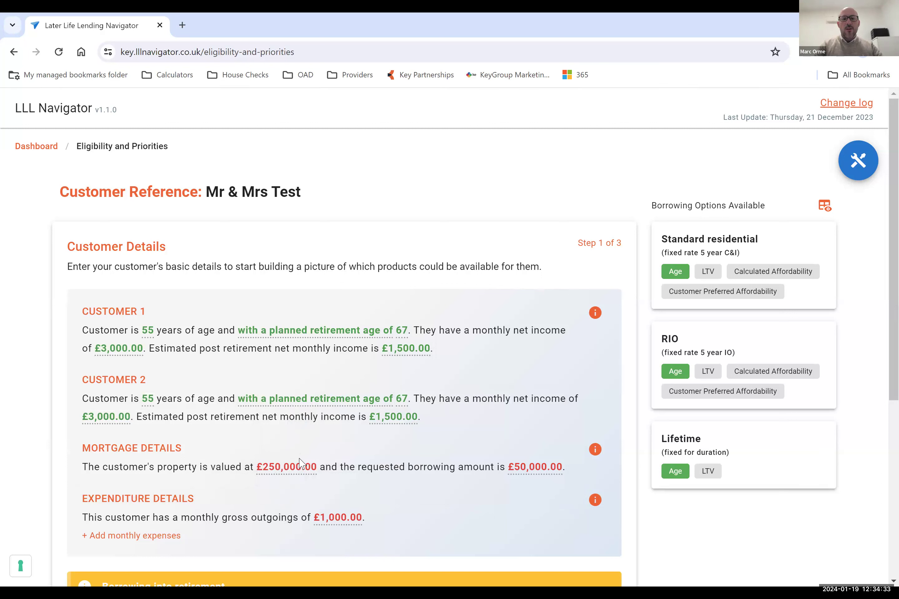
Save the mortgage details with a property value of £250,000 and a requested borrowing amount of £50,000.
left_click(299, 471)
left_click(446, 529)
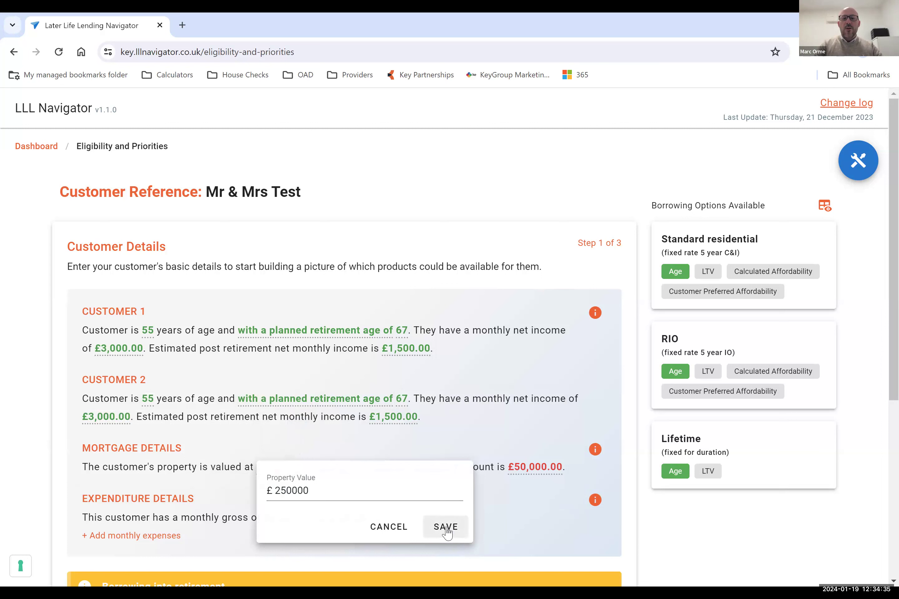
left_click(539, 470)
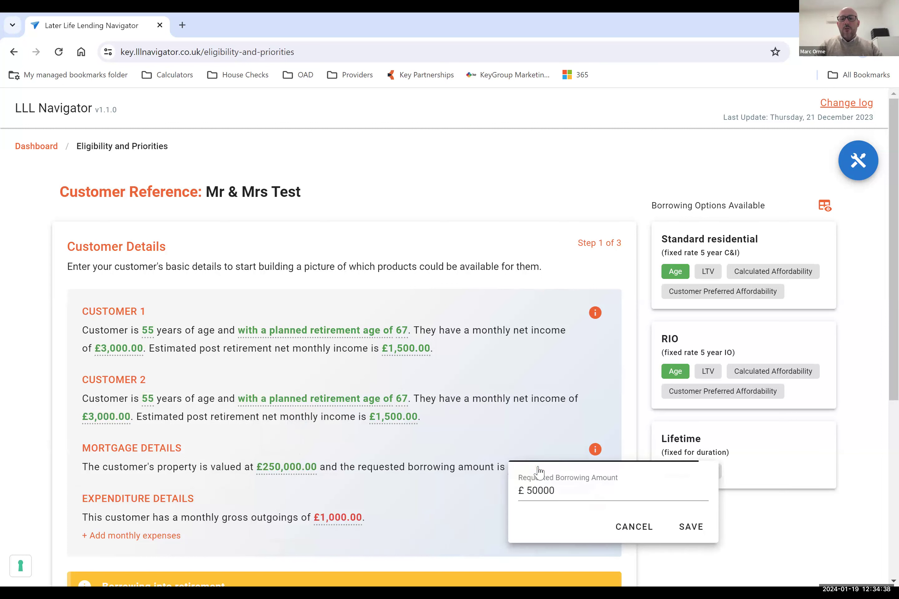
left_click(699, 530)
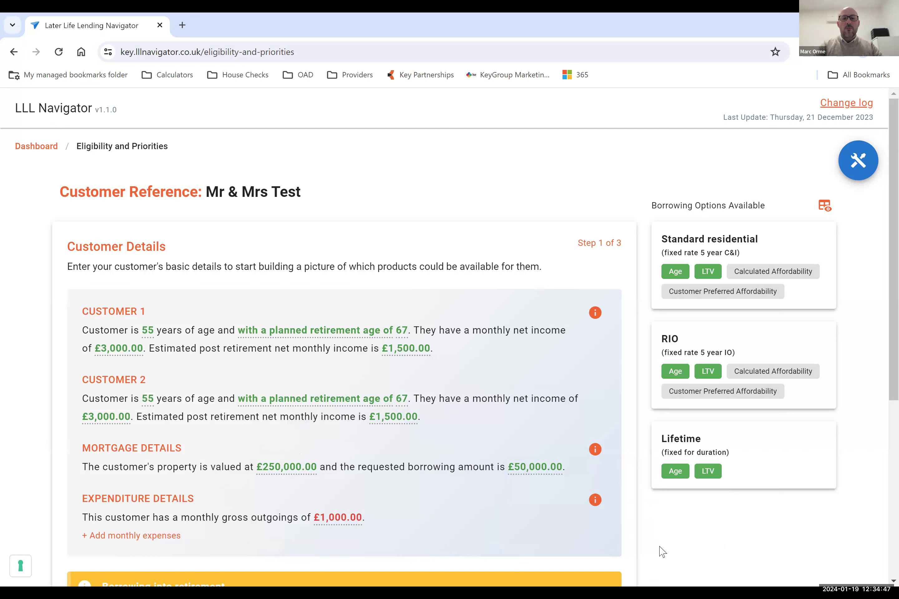
Save the customers' monthly gross outgoings as £1,000 in the expenditure details.
left_click(350, 520)
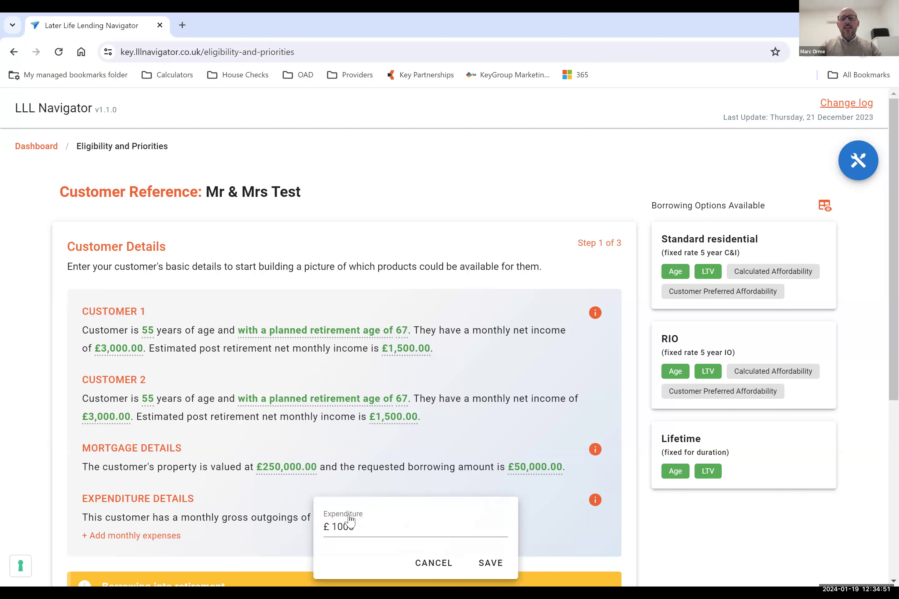
left_click(488, 563)
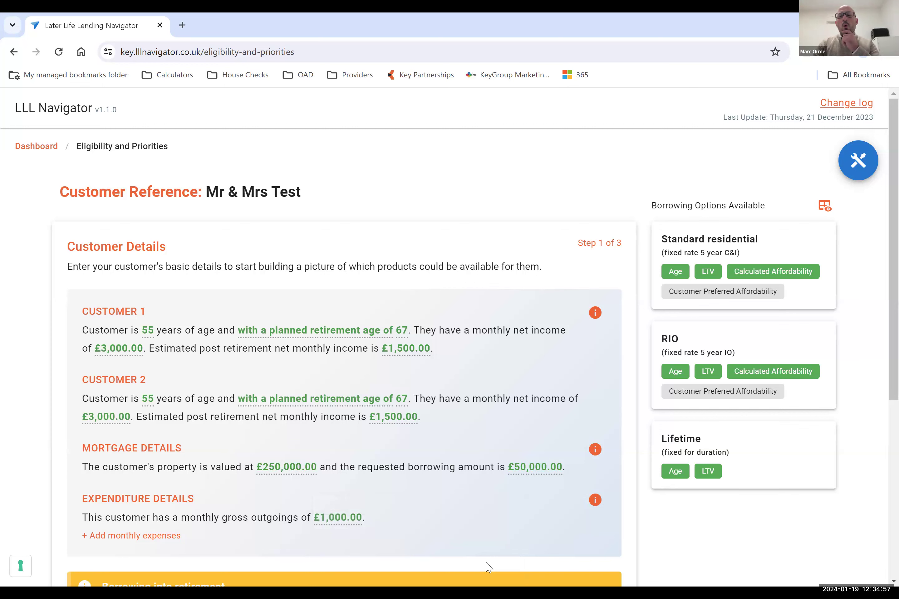
Set Customer 1's estimated post-retirement net monthly income to £500.
scroll(488, 567, "down", 1)
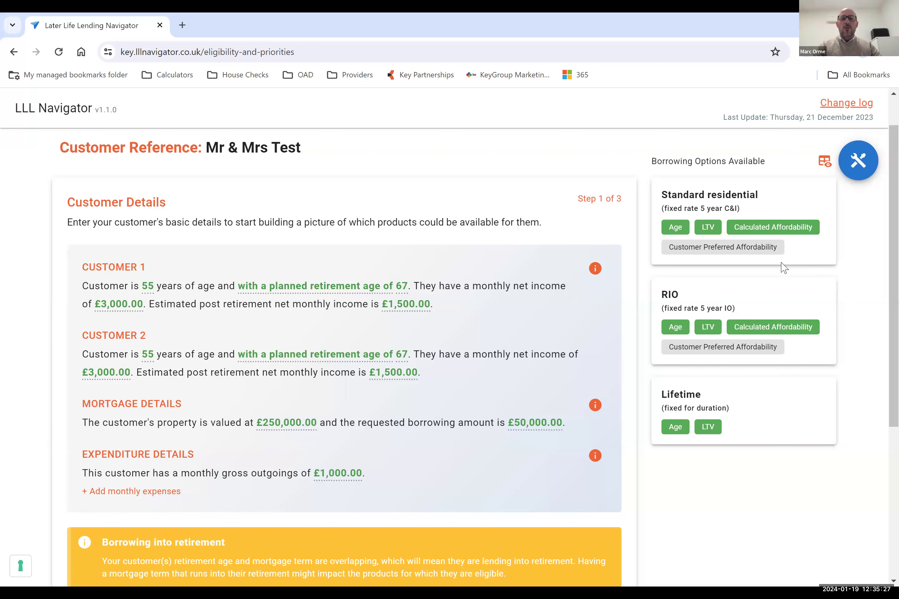
left_click(402, 311)
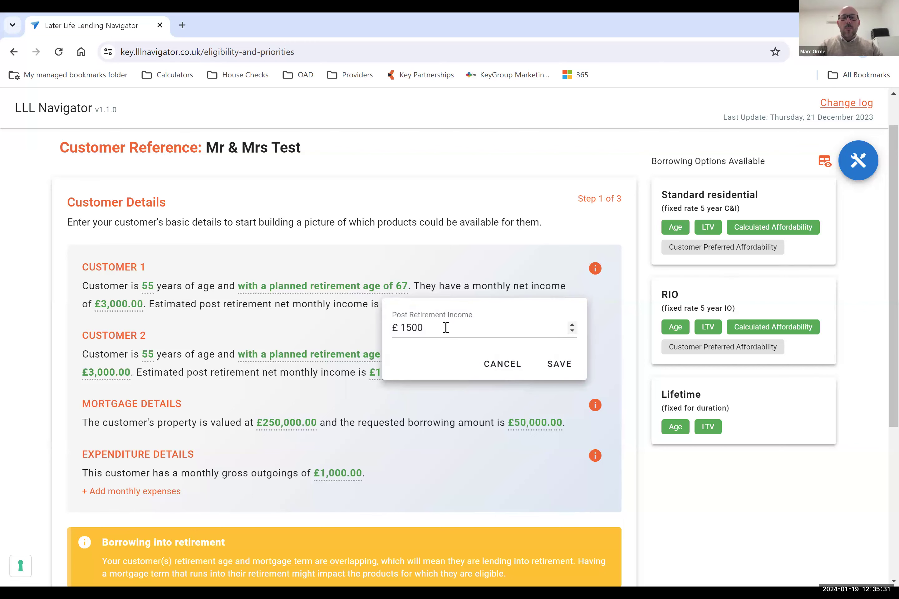
left_click(381, 321)
left_click(399, 306)
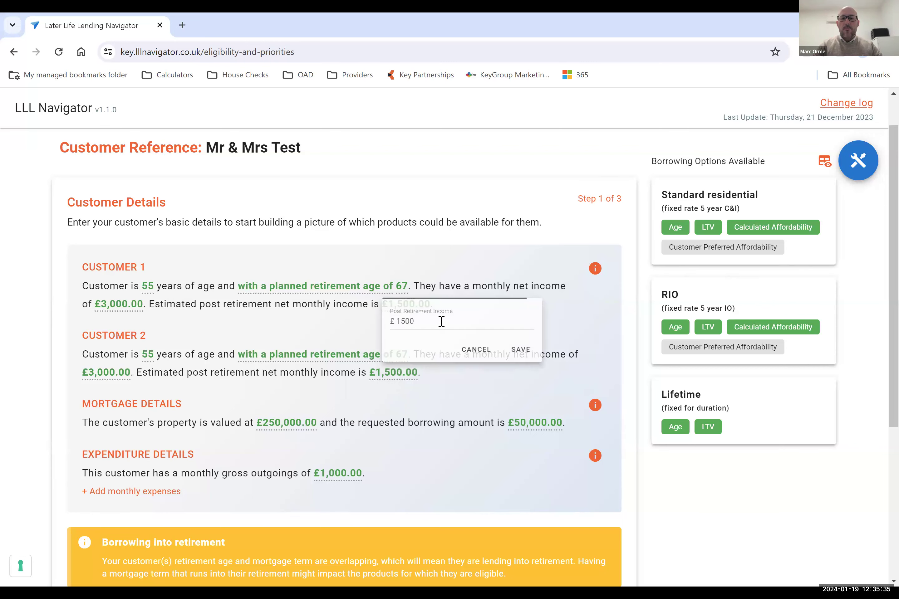
left_click(437, 328)
key("BackSpace")
key("BackSpace")
key("BackSpace")
key("BackSpace")
type("500")
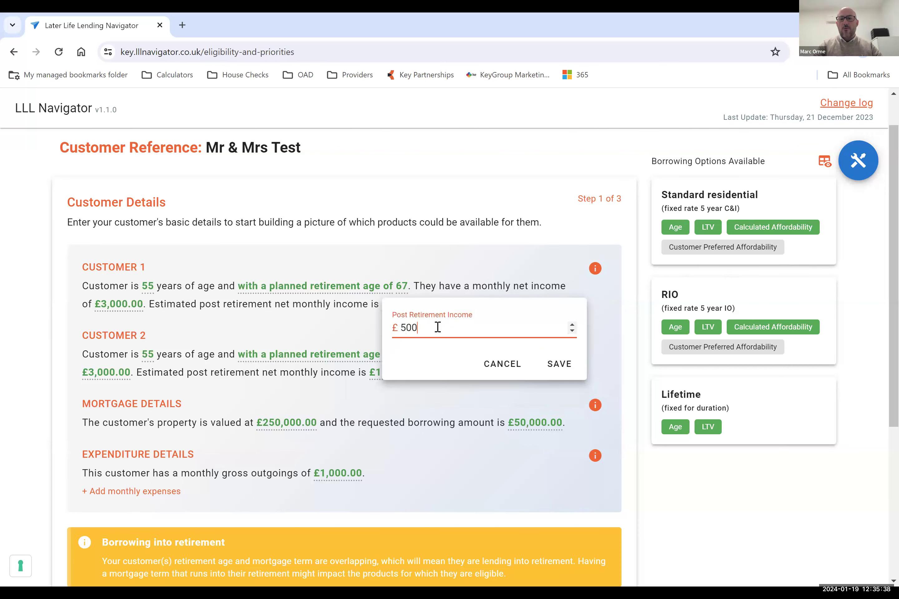
left_click(556, 363)
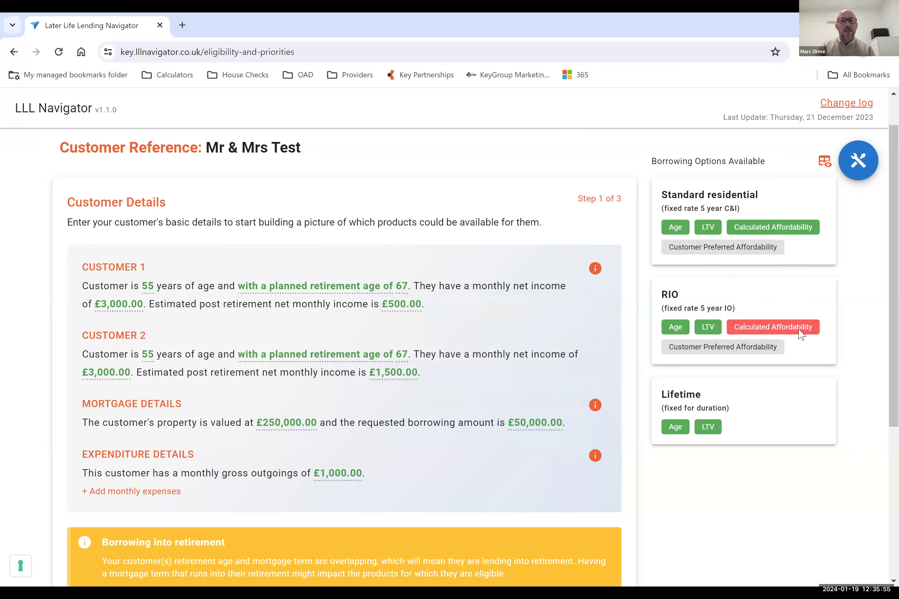
Open the Eligibility Tracker, check the RIO calculated affordability result, and close the tracker.
left_click(824, 162)
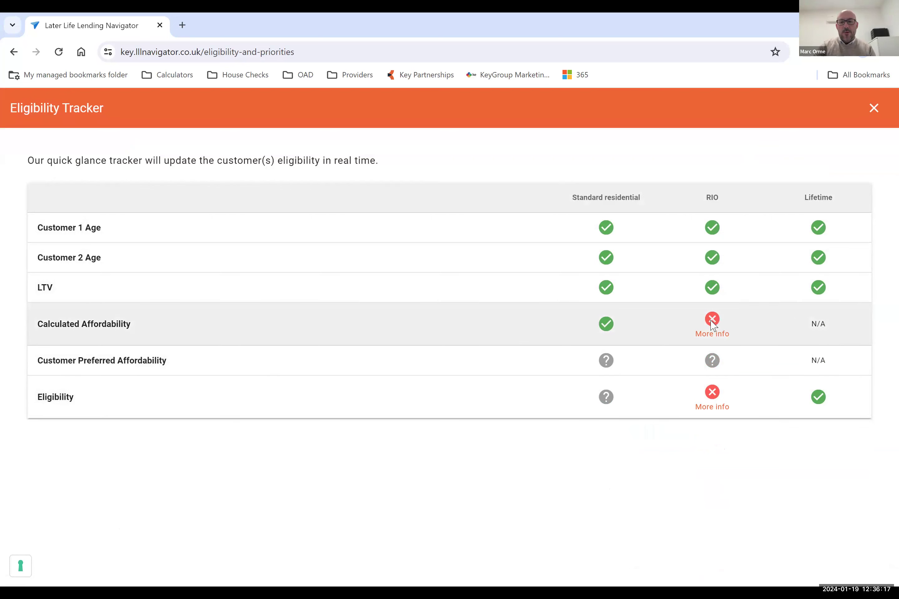
mouse_move(712, 337)
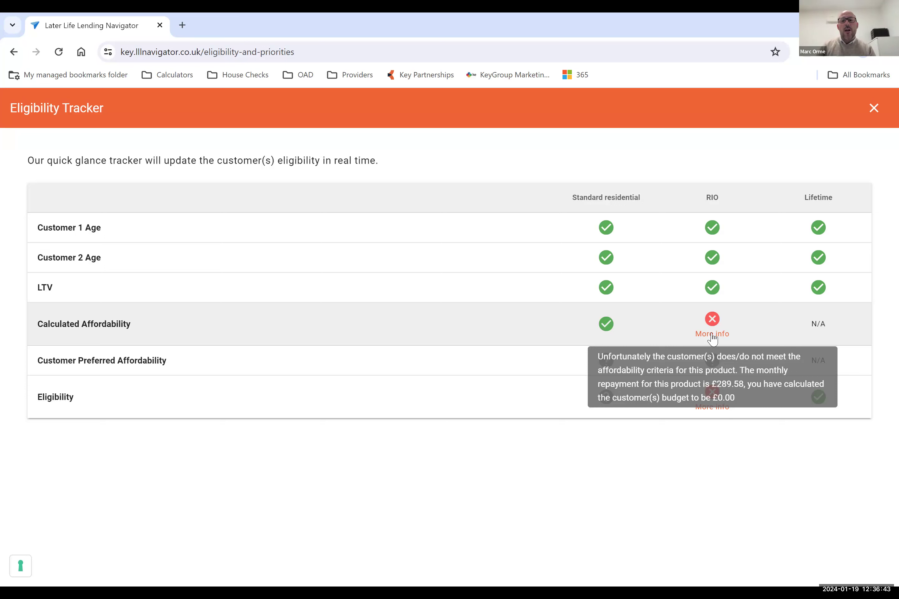
left_click(871, 112)
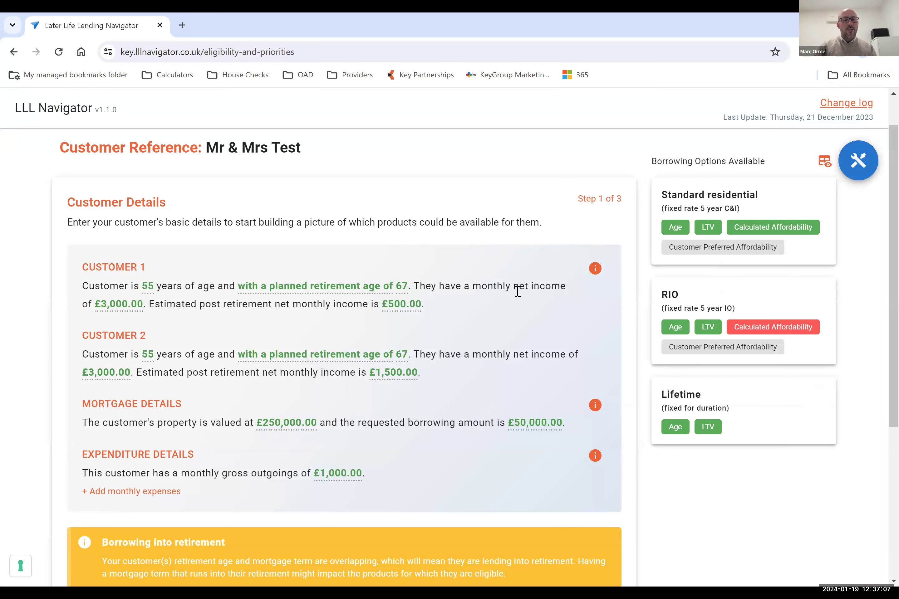
Proceed to the Affordability step and confirm Customer 1's comfortable monthly repayments as £2,000 pre-retirement and £0 post-retirement.
scroll(518, 291, "down", 1)
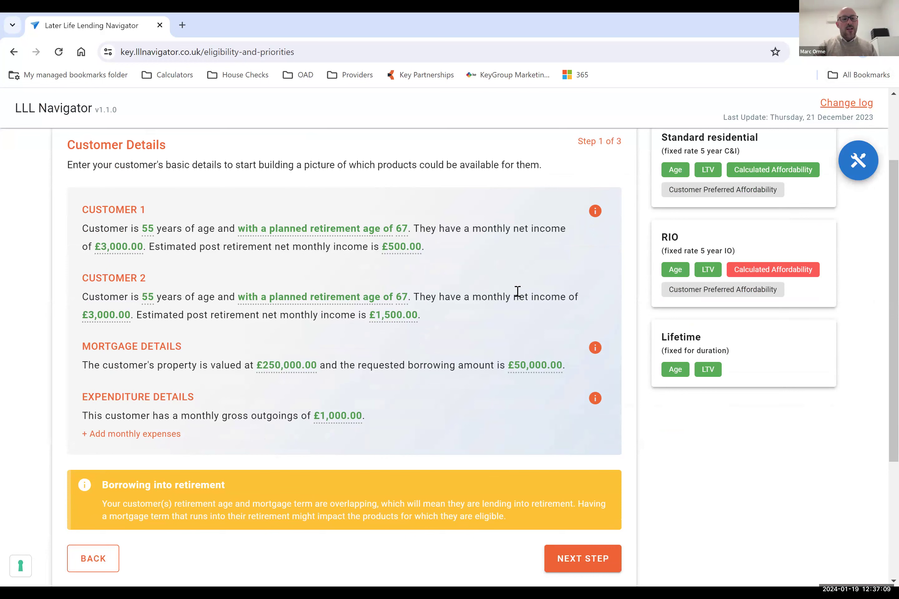
left_click(580, 559)
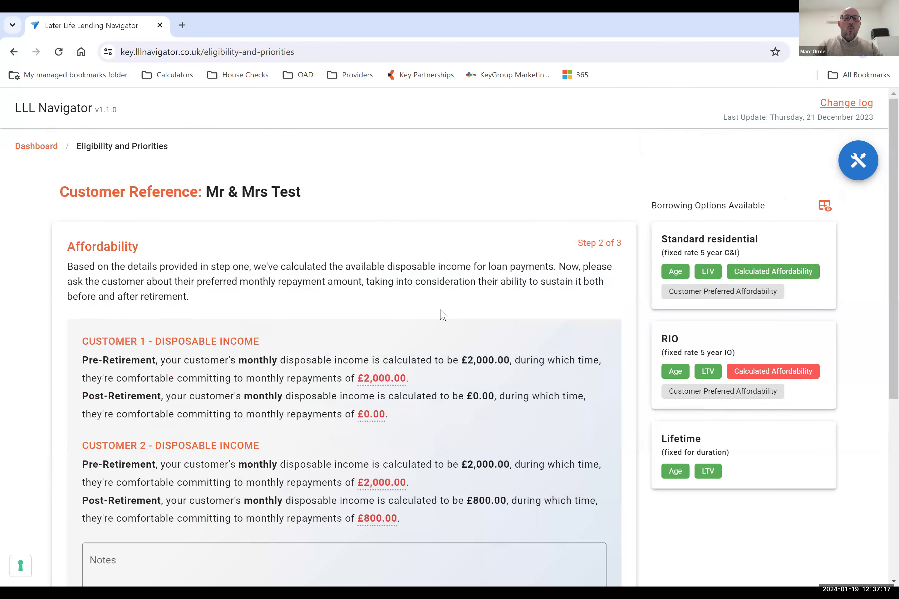
scroll(443, 315, "down", 2)
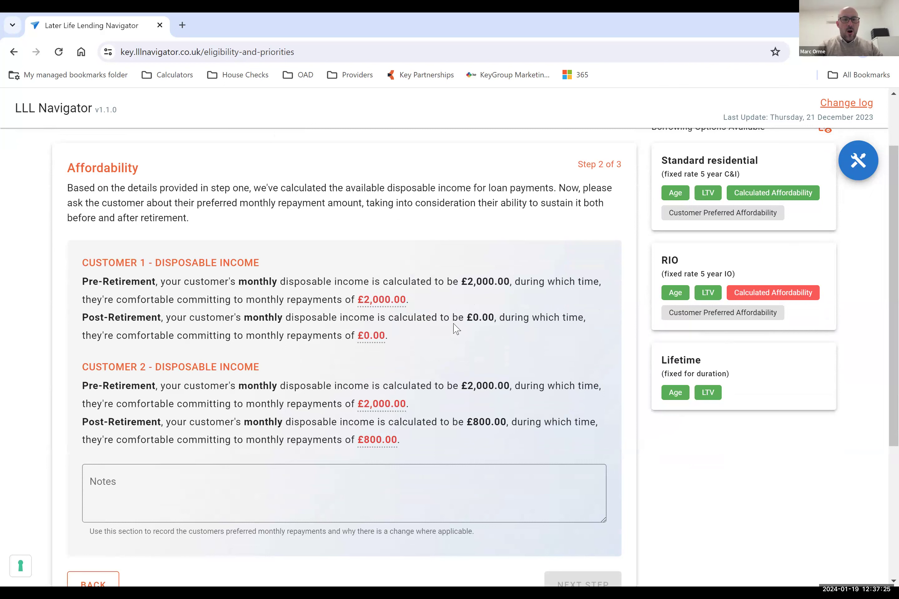
left_click(378, 303)
left_click(534, 359)
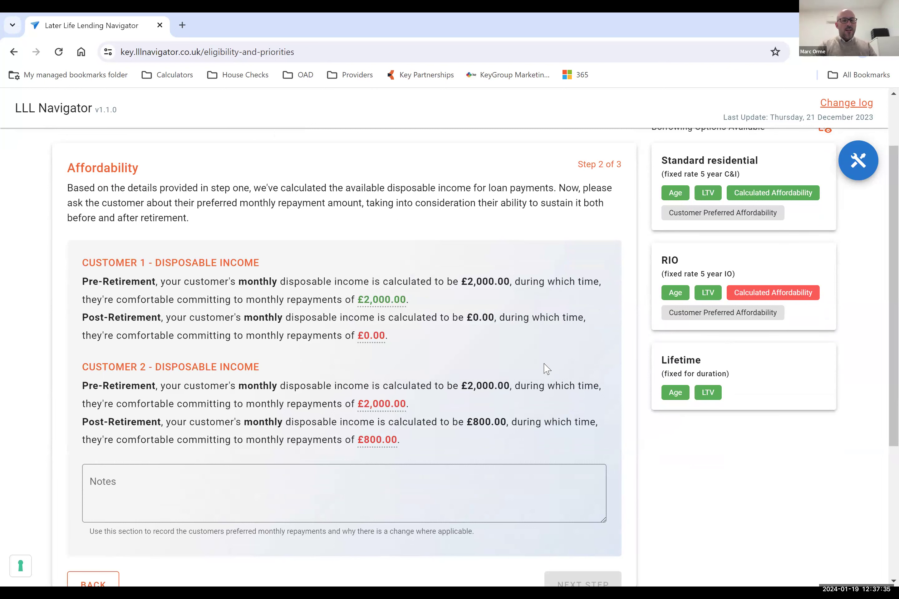
left_click(362, 336)
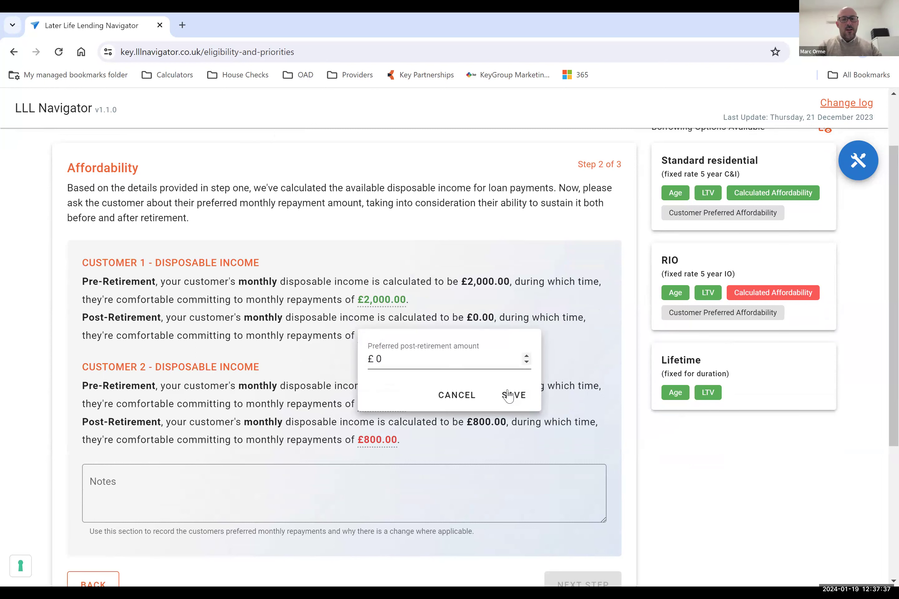
left_click(508, 396)
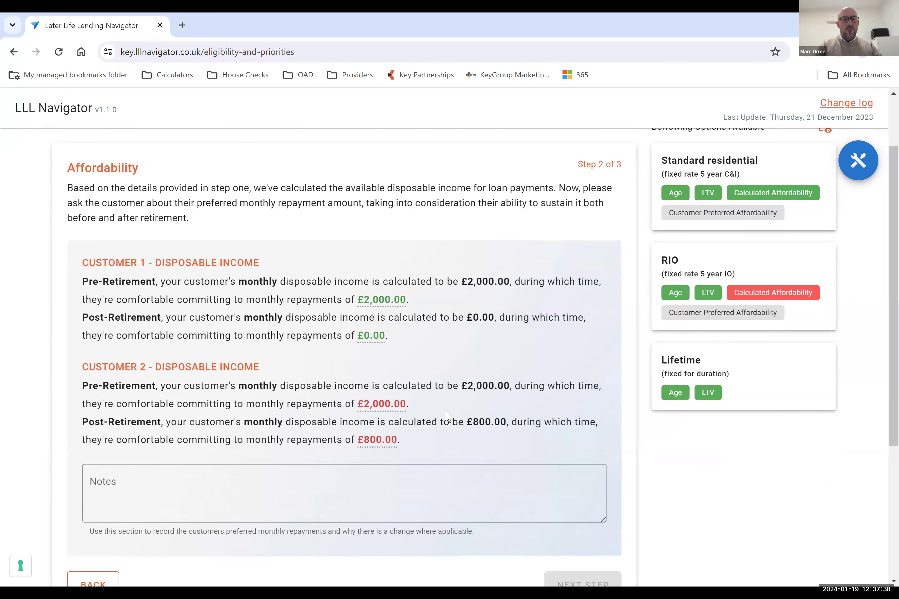
Confirm Customer 2's comfortable monthly repayments as £2,000 pre-retirement and £800 post-retirement, and proceed to the Customer Priorities step.
left_click(367, 408)
left_click(540, 464)
left_click(382, 440)
left_click(519, 499)
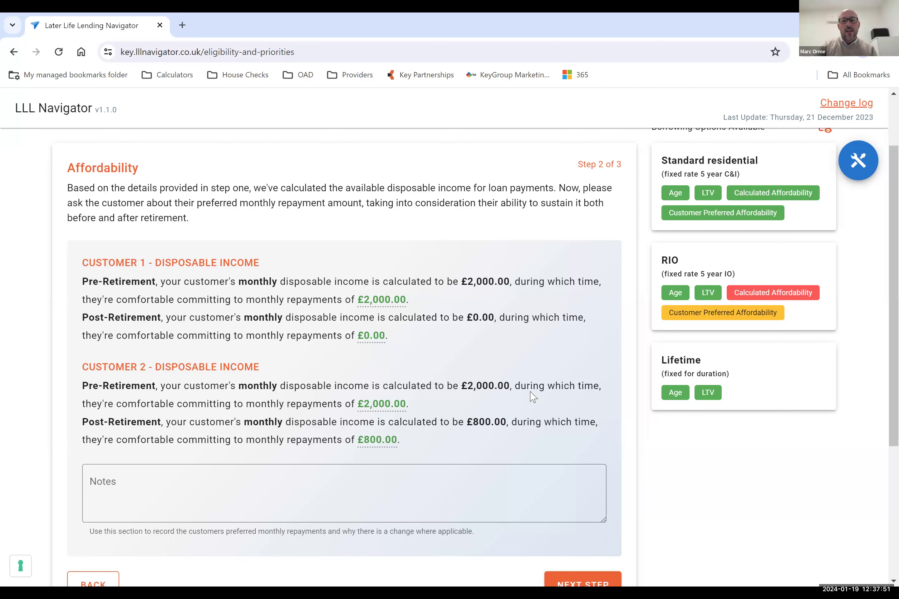
scroll(531, 394, "down", 2)
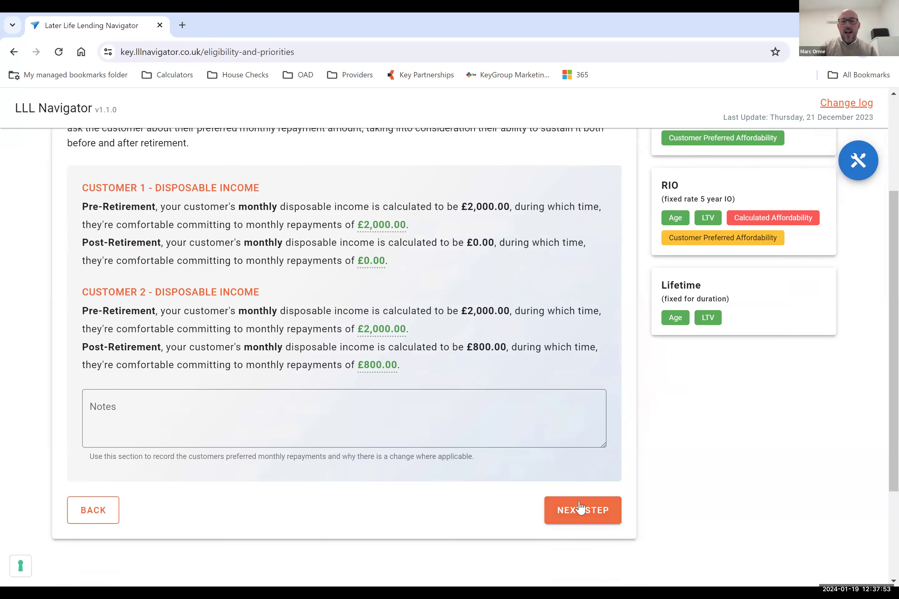
left_click(581, 514)
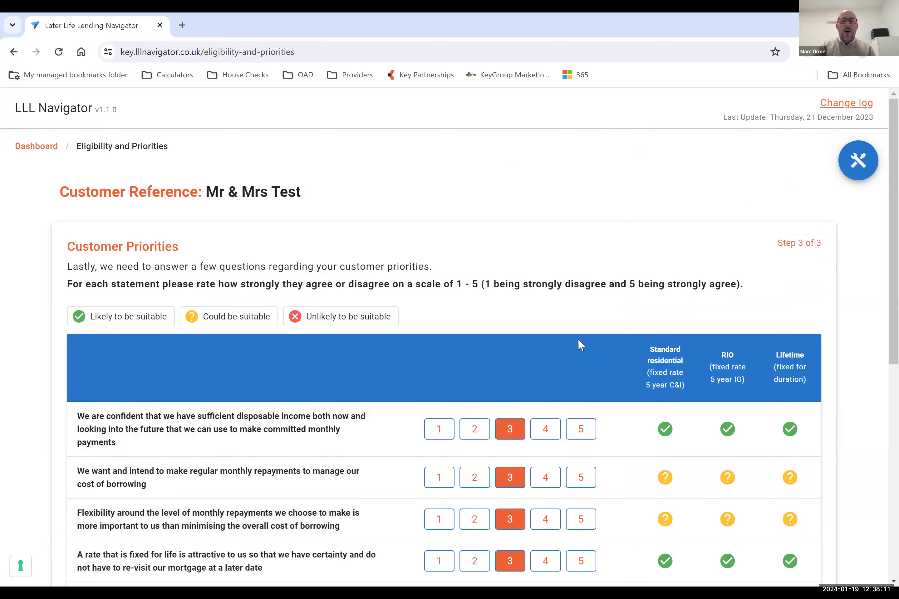
Try ratings of 1 and 5 on the sufficient disposable income and fixed-for-life rate statements, and set both back to 3.
scroll(577, 338, "down", 1)
scroll(577, 344, "down", 2)
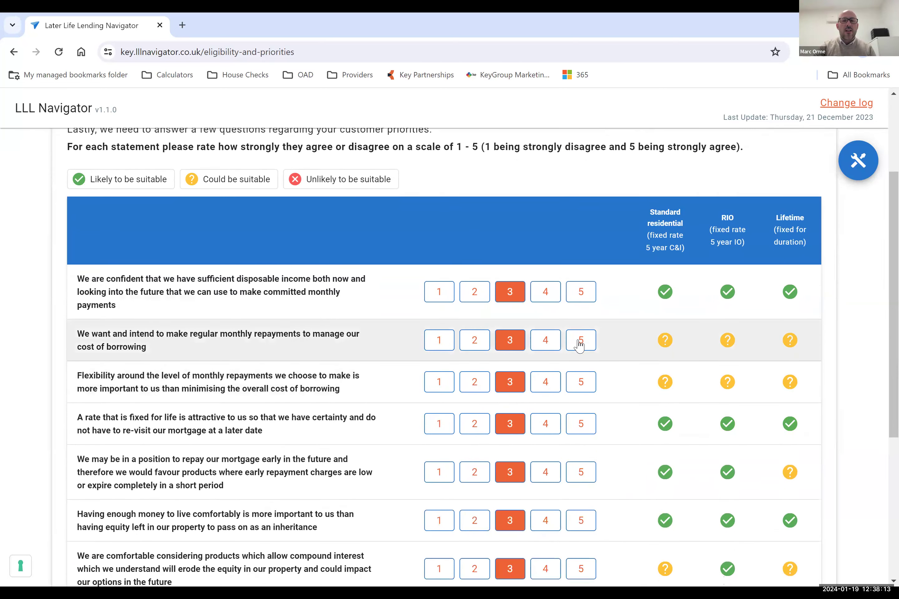
scroll(579, 345, "down", 1)
scroll(579, 346, "down", 1)
scroll(579, 345, "up", 1)
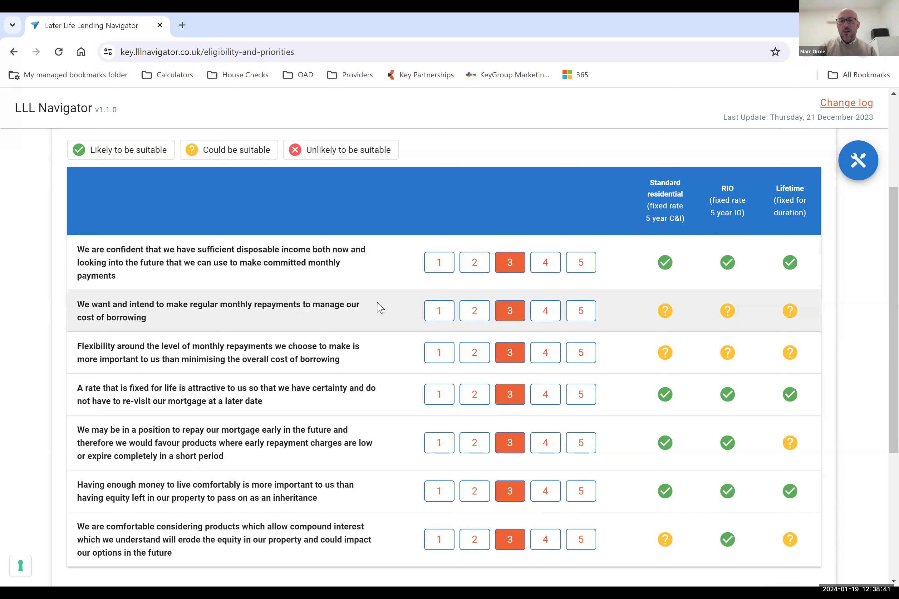
left_click(439, 263)
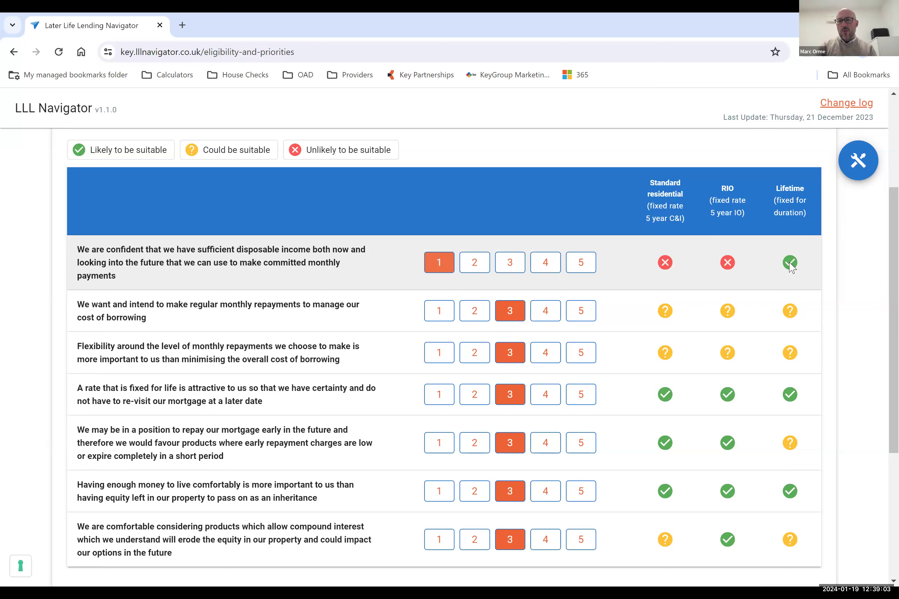
left_click(580, 265)
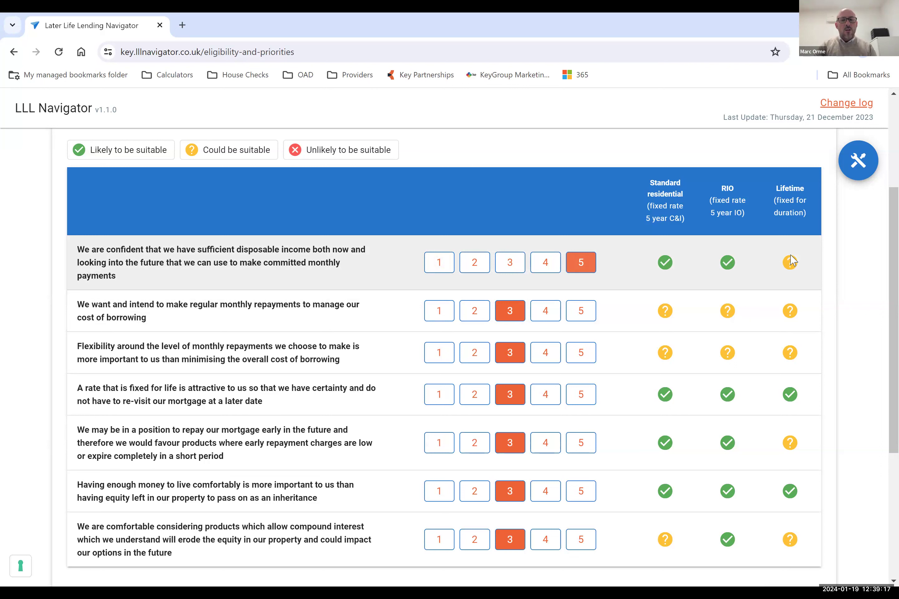
left_click(513, 270)
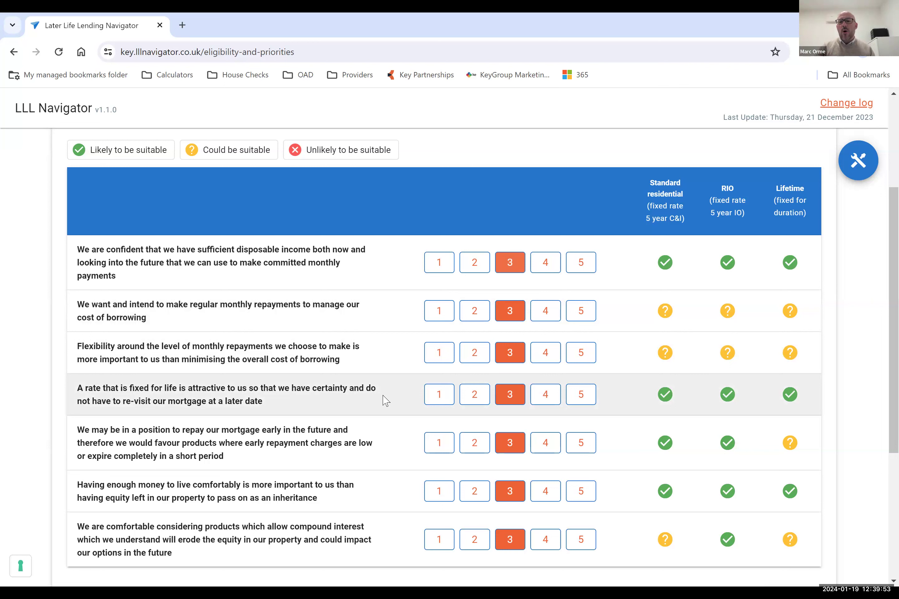
left_click(582, 396)
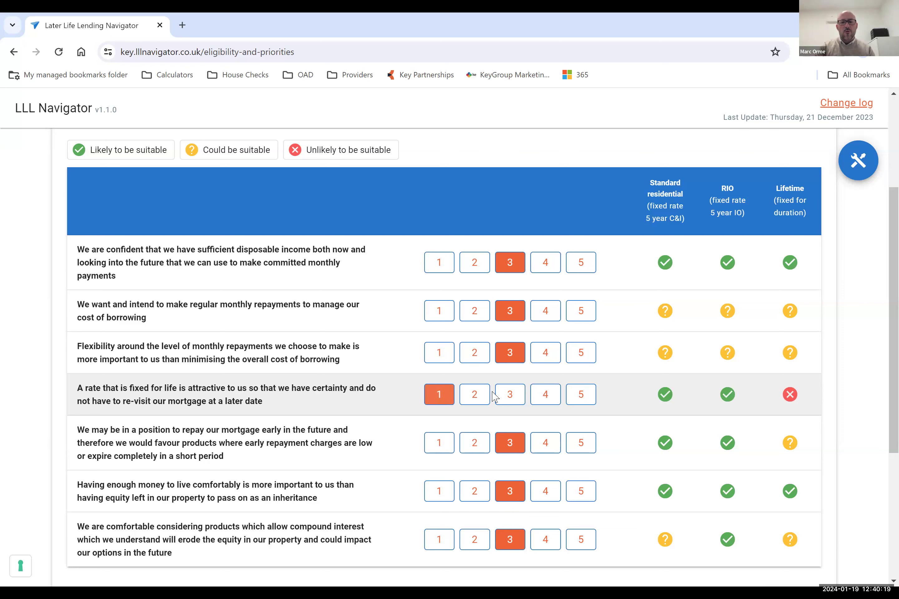
left_click(510, 400)
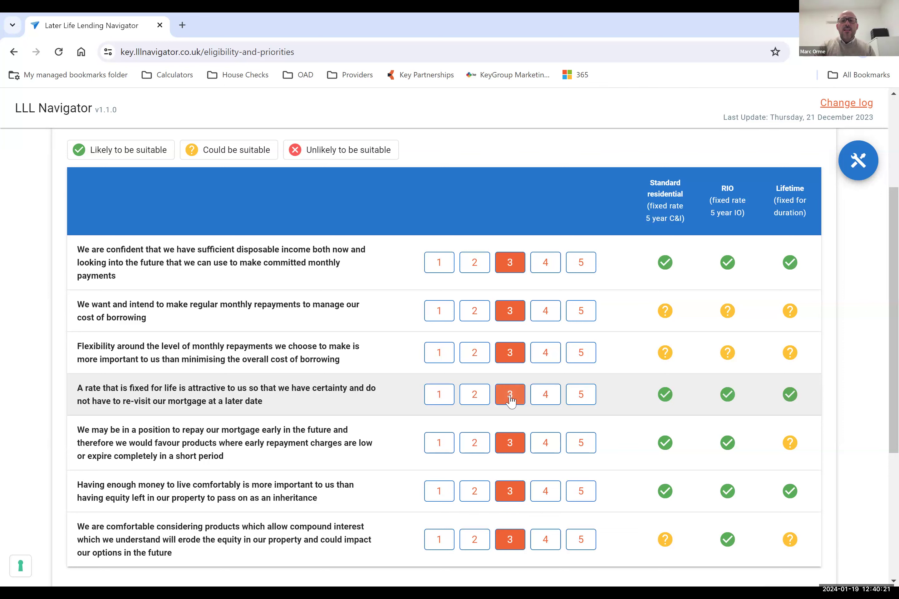
Finish the questionnaire with every priority statement rated 3 and save the result summary as a PDF.
scroll(510, 400, "down", 2)
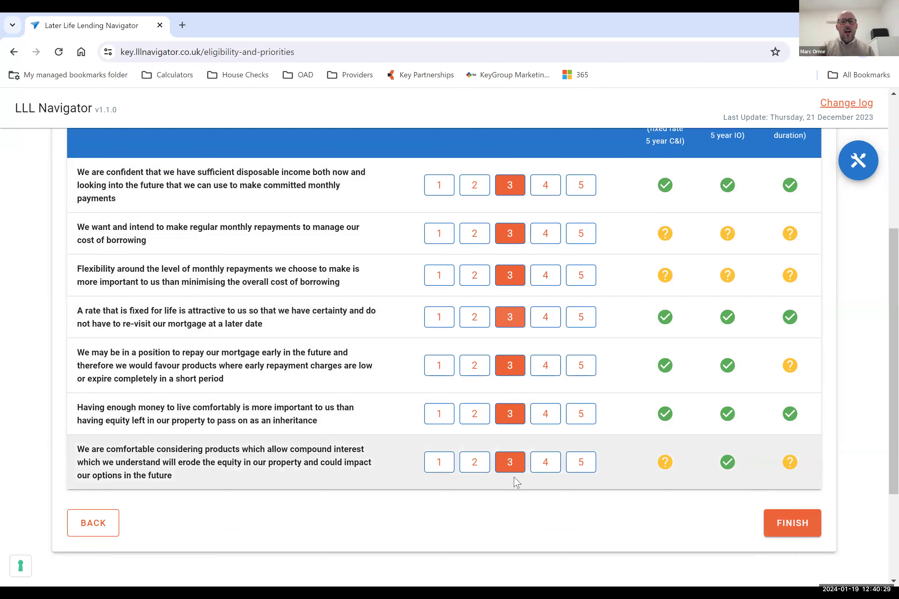
left_click(771, 527)
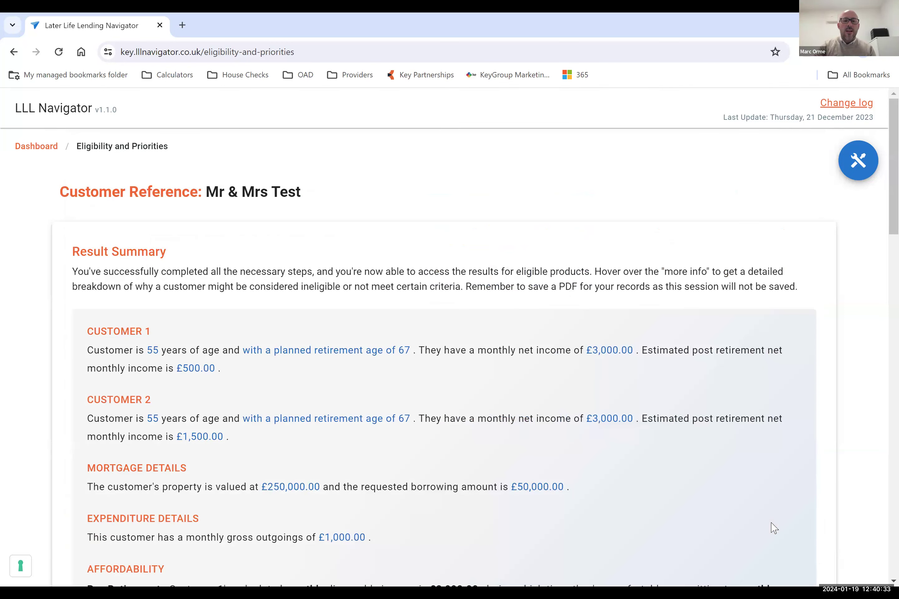
scroll(566, 417, "down", 4)
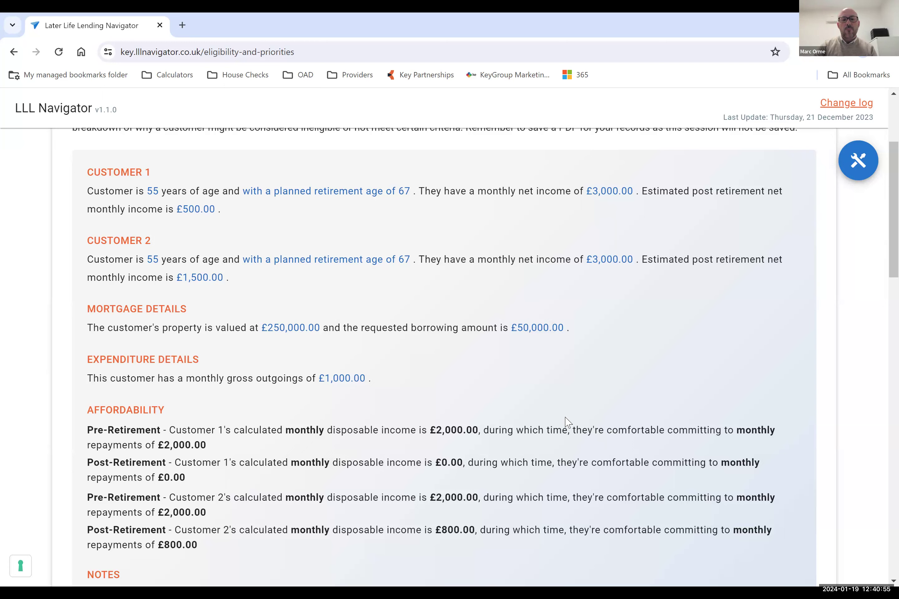
scroll(567, 422, "down", 9)
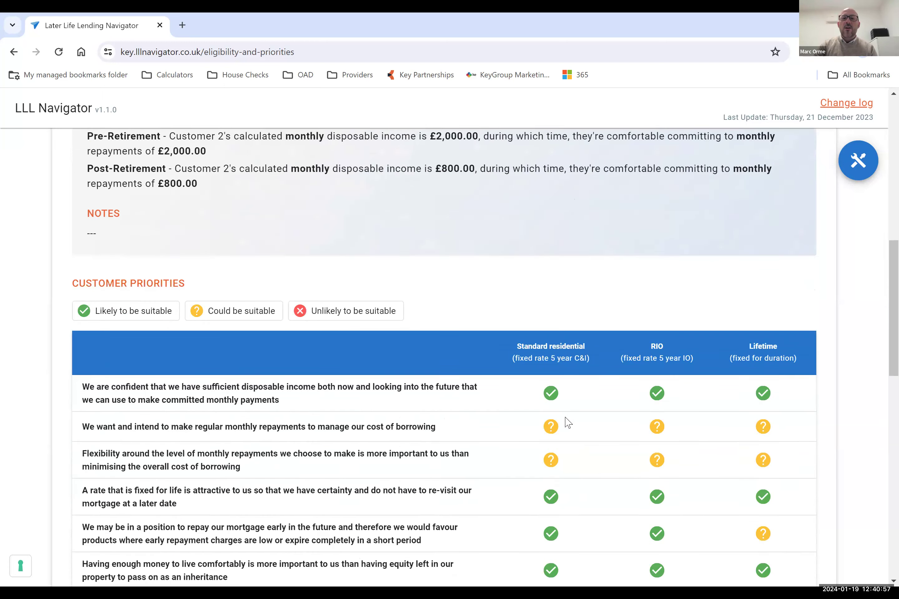
scroll(567, 422, "down", 5)
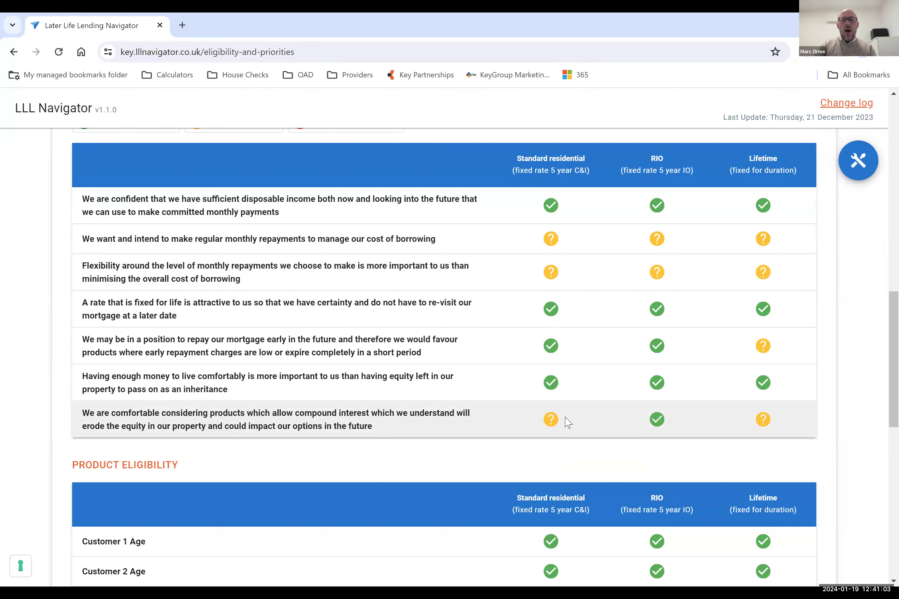
scroll(567, 421, "down", 6)
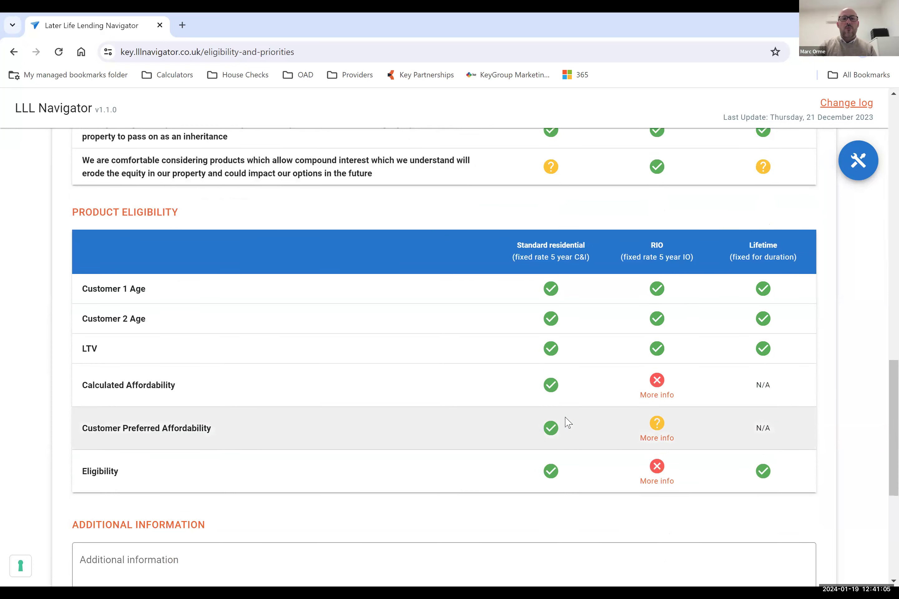
scroll(567, 421, "down", 2)
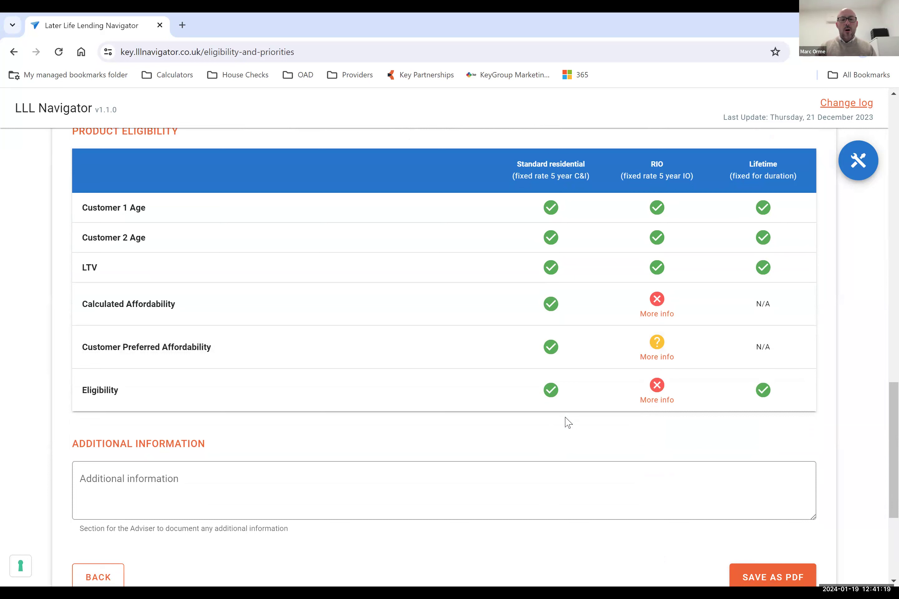
scroll(567, 423, "down", 2)
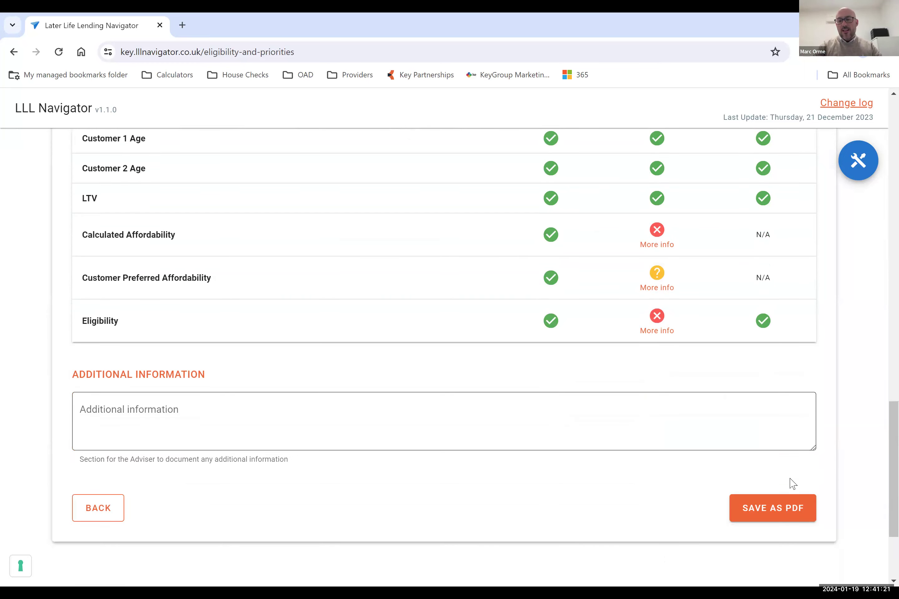
left_click(781, 510)
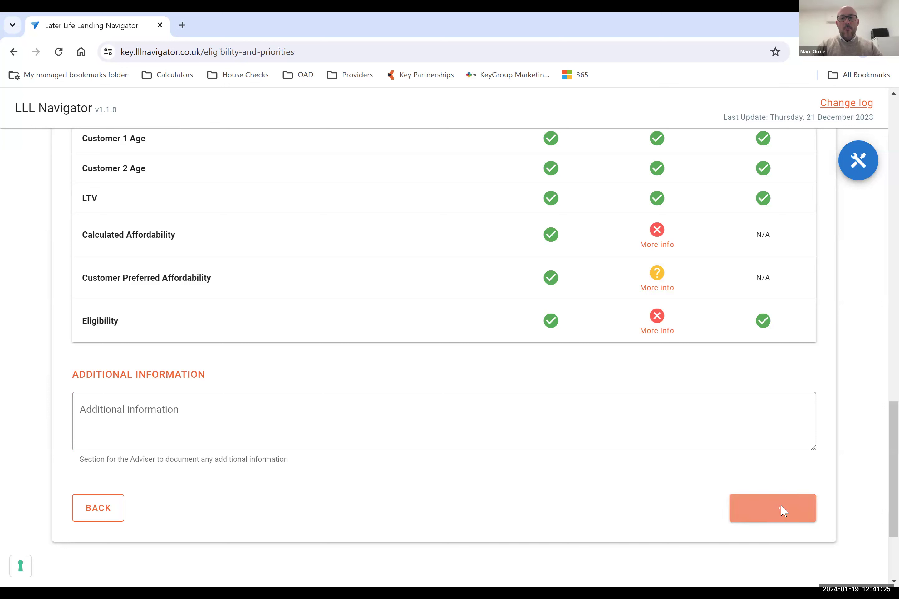